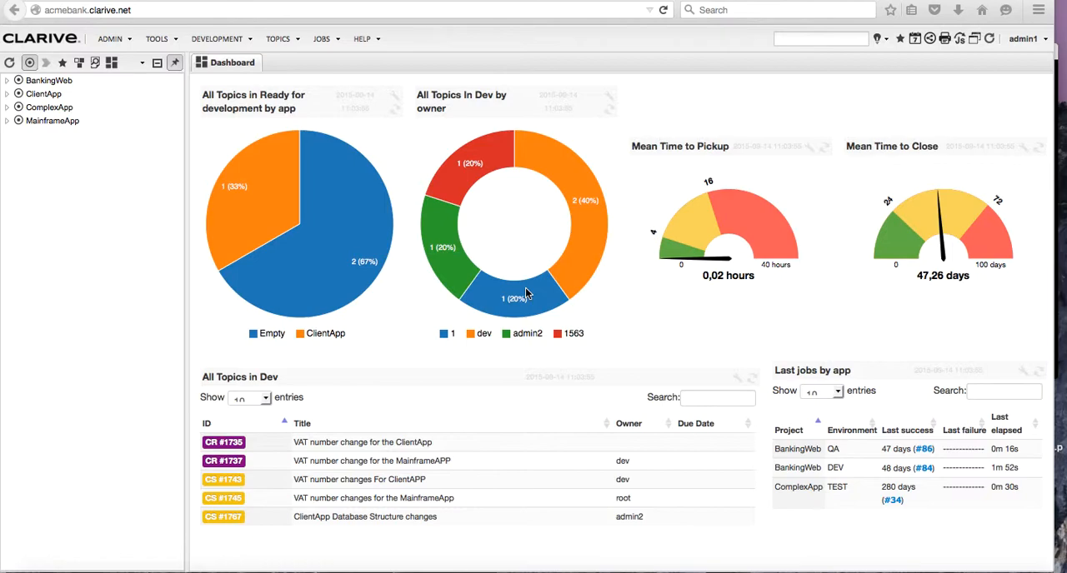
Create a new role in the roles administration and name it Problem Manager.
left_click(110, 38)
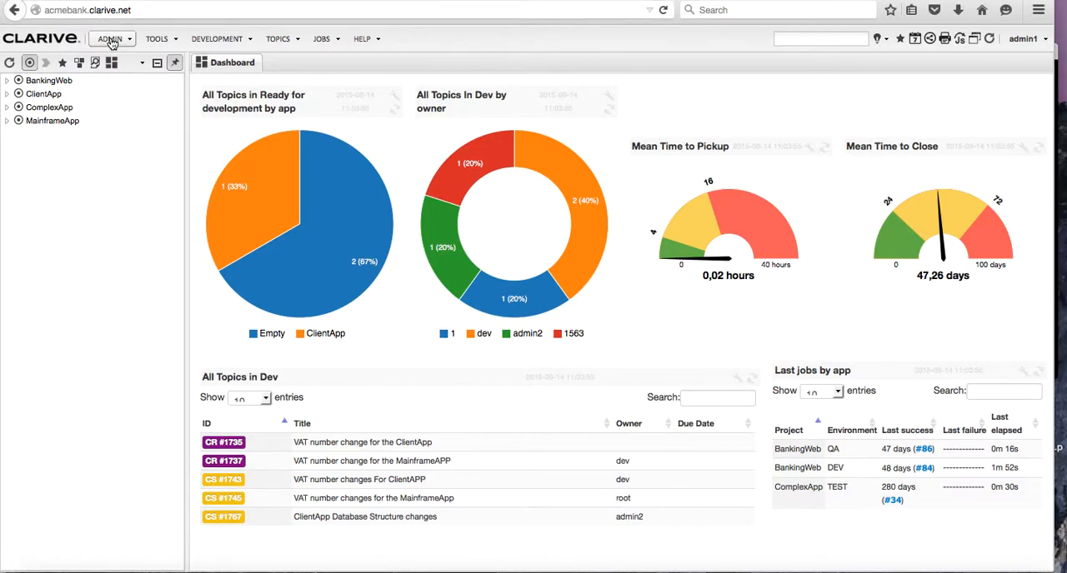
left_click(121, 77)
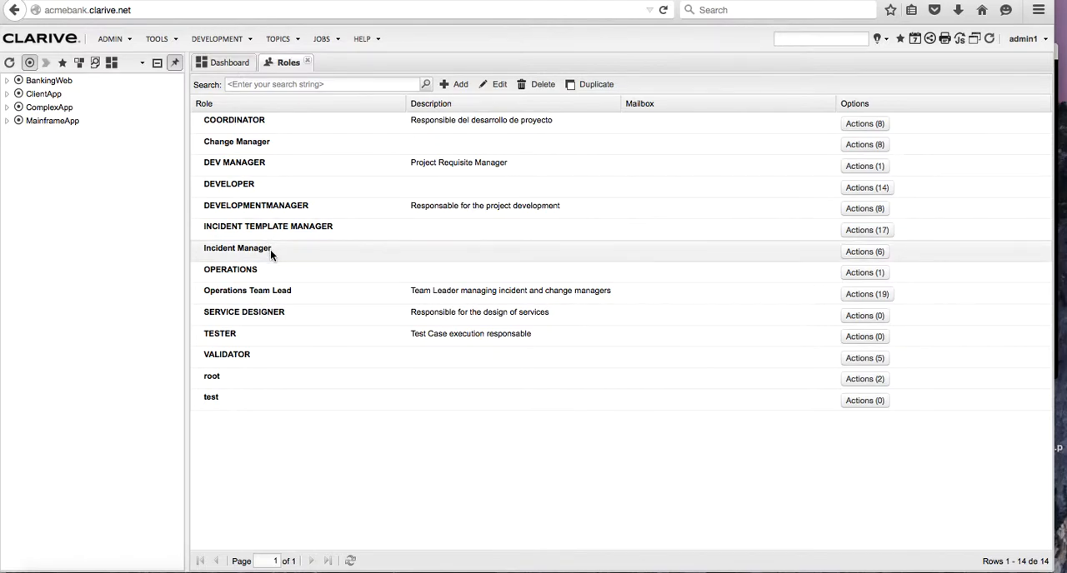
left_click(460, 88)
left_click(424, 106)
type("P")
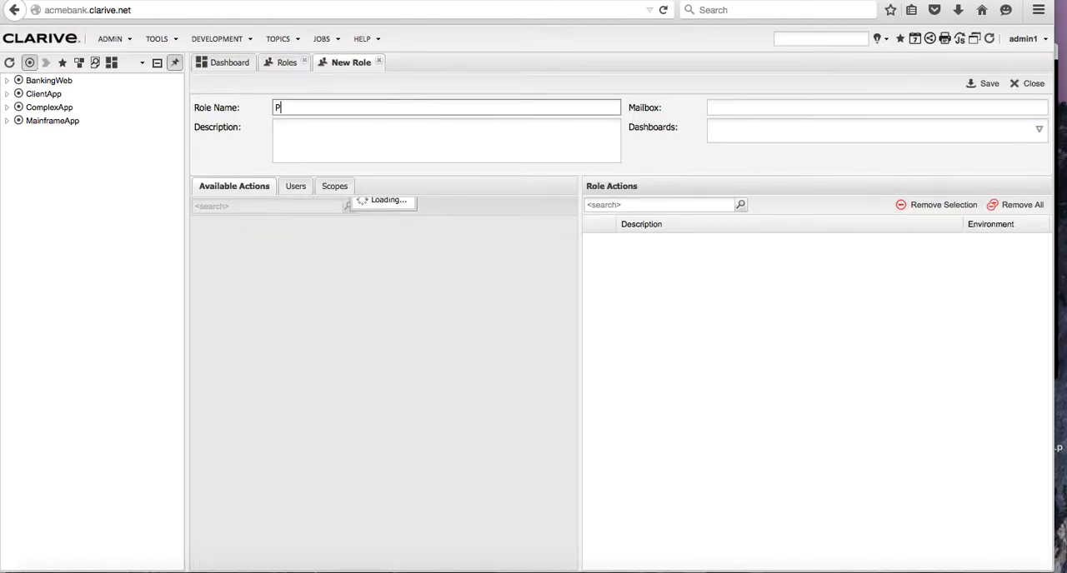
type("roblem Manager")
Assign the 02. Problem Management dashboard to the new role.
left_click(1036, 130)
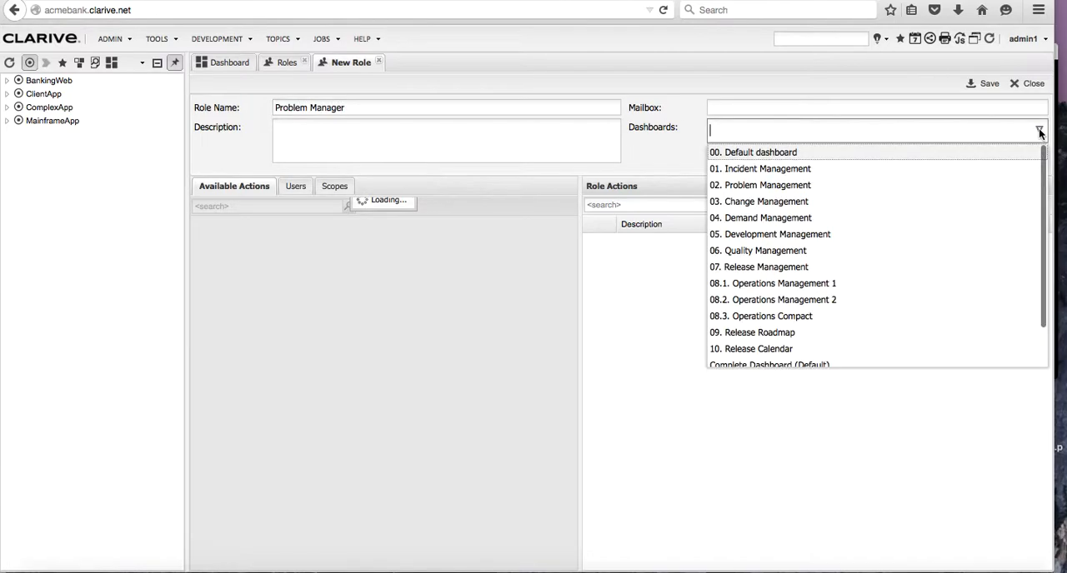
left_click(807, 186)
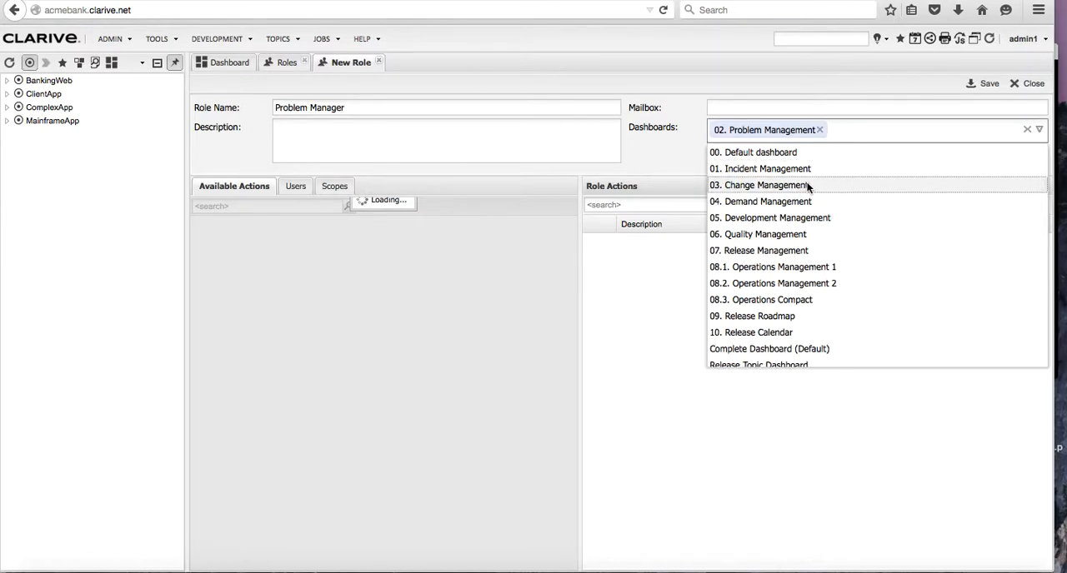
left_click(480, 193)
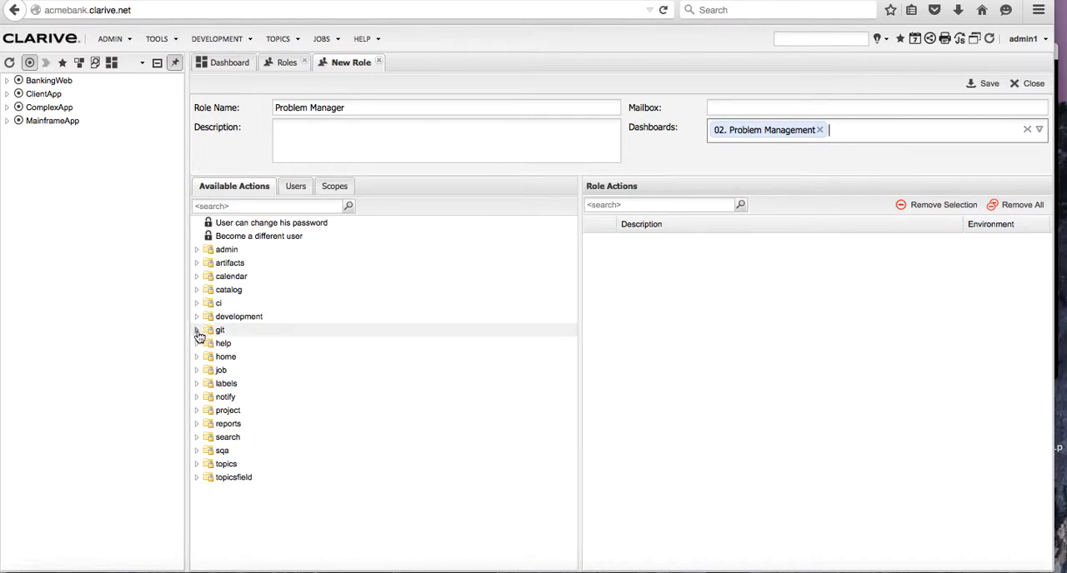
Grant the role the home action "User can access the menu".
left_click(197, 357)
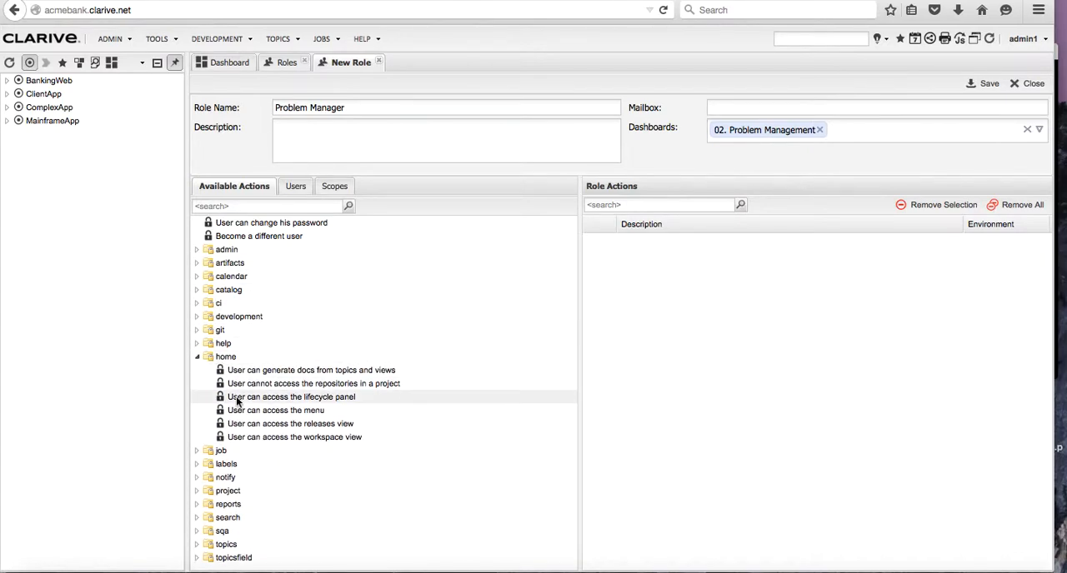
left_click_drag(267, 410, 699, 334)
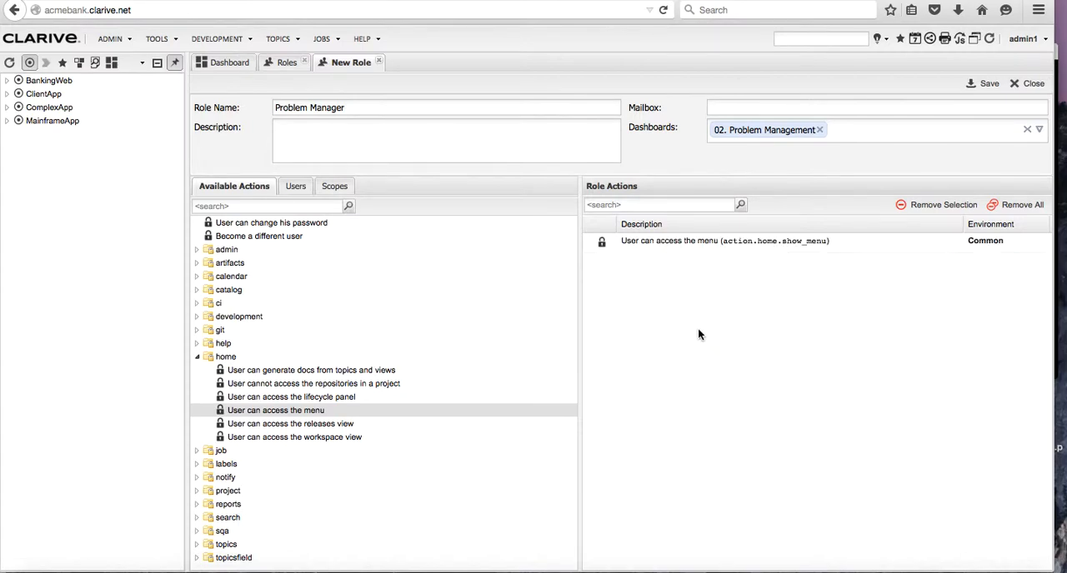
left_click(197, 358)
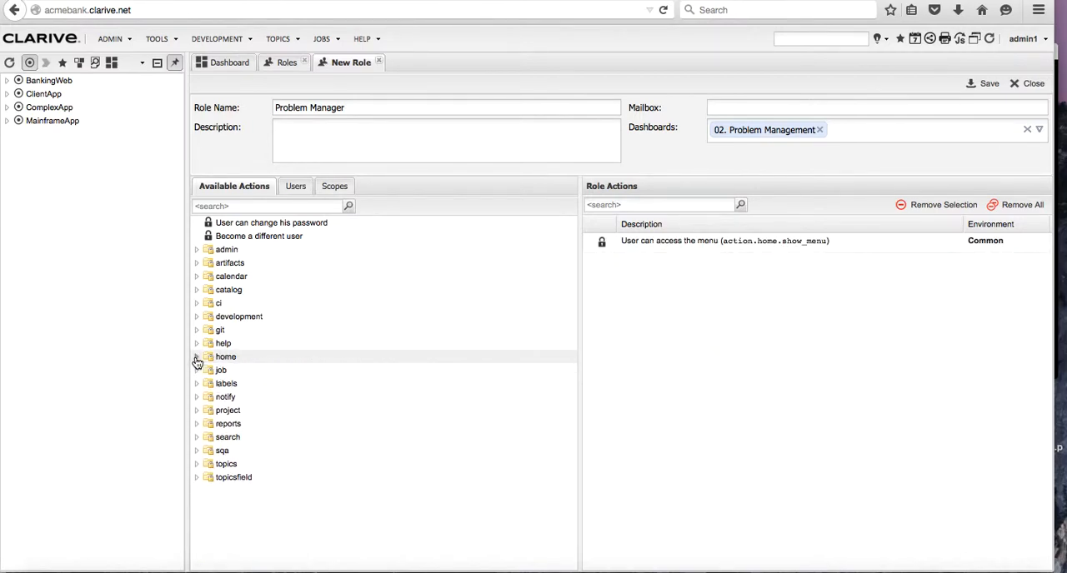
Grant the role the whole problem group of actions from the topics category.
left_click(198, 465)
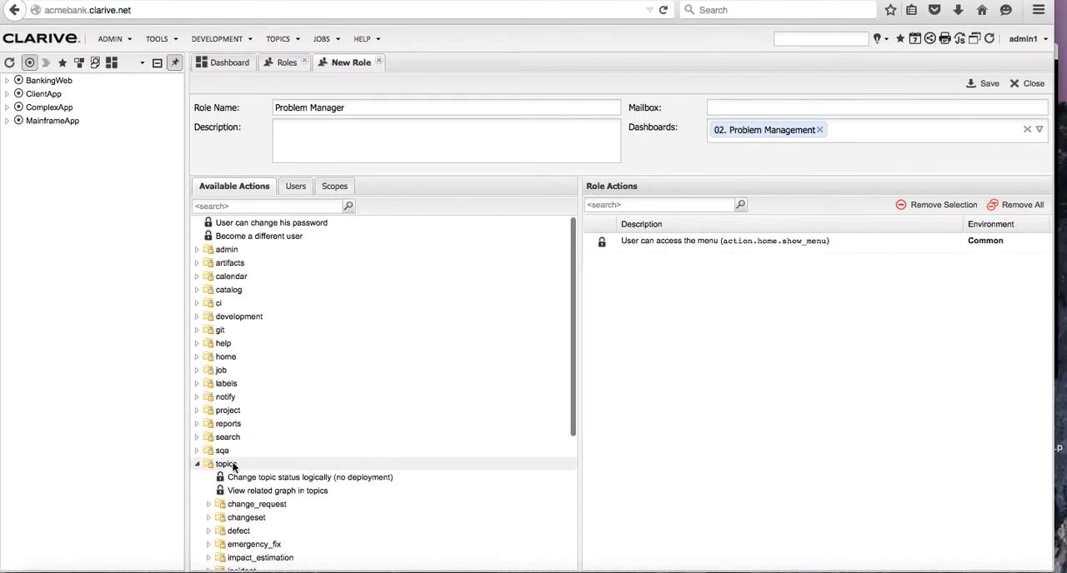
scroll(319, 478, "down", 5)
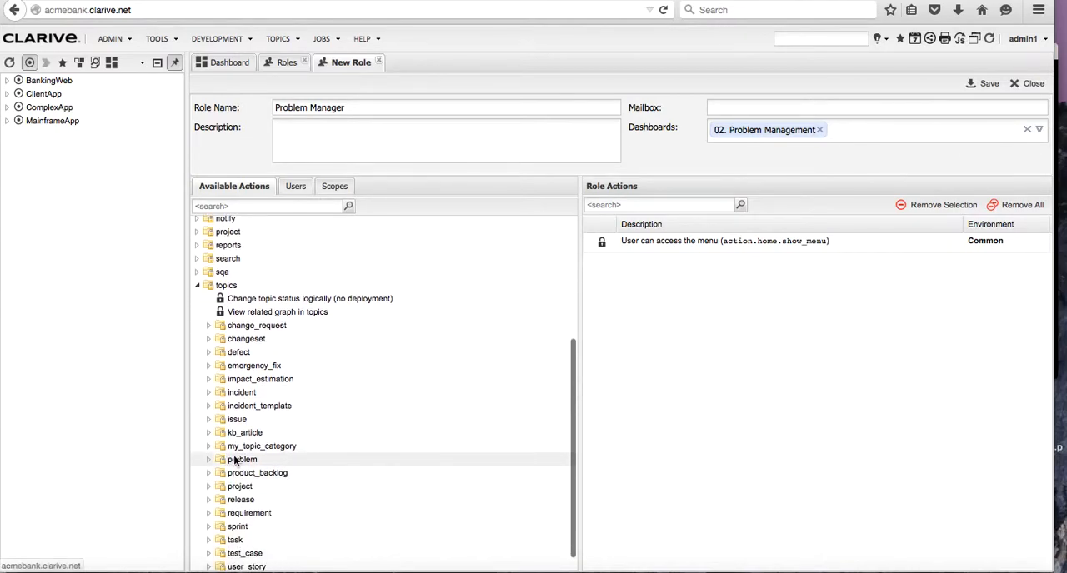
left_click_drag(244, 459, 758, 351)
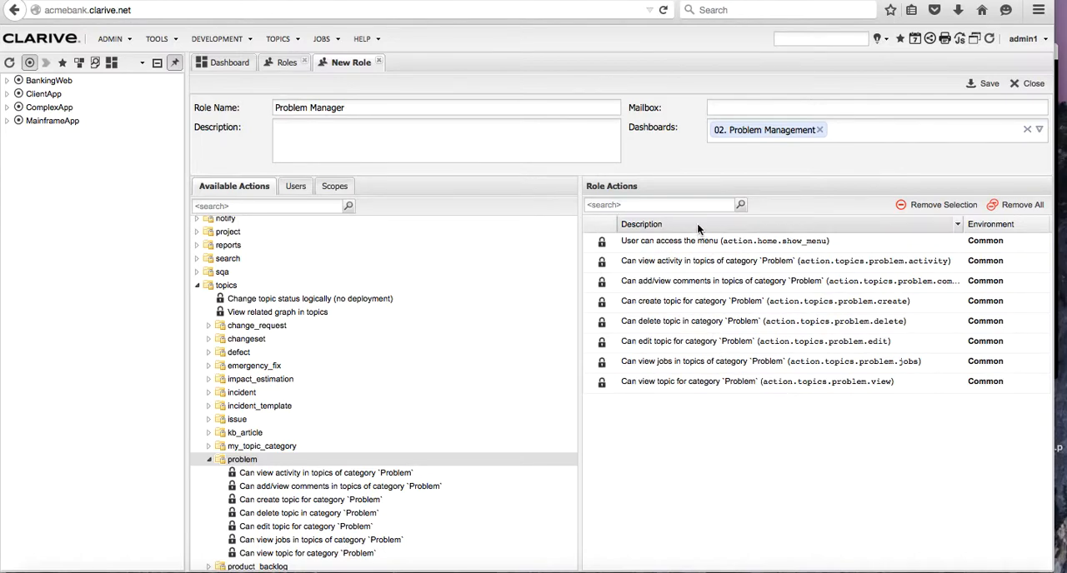
left_click(211, 461)
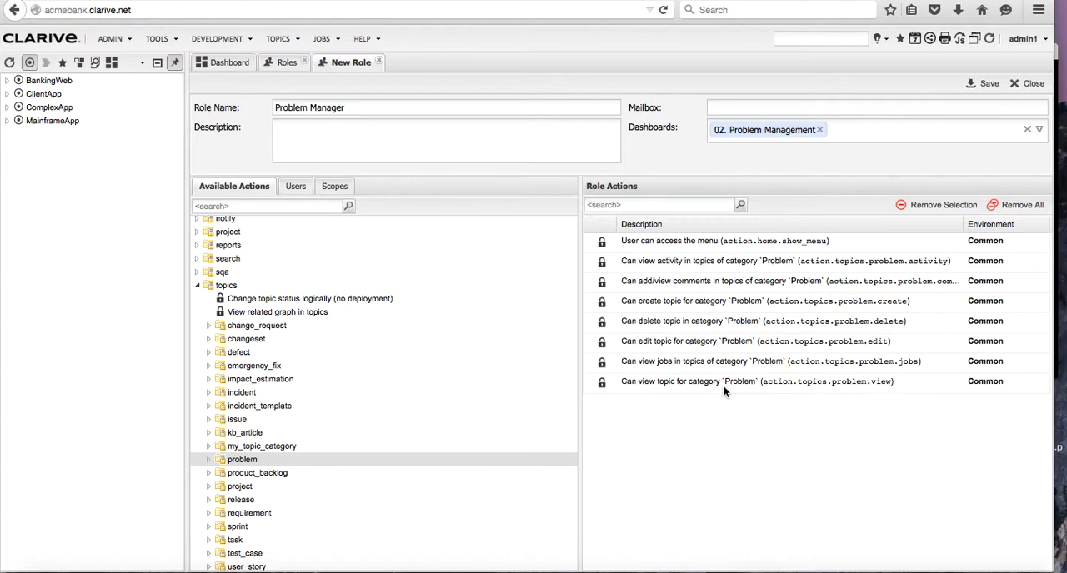
scroll(360, 442, "down", 1)
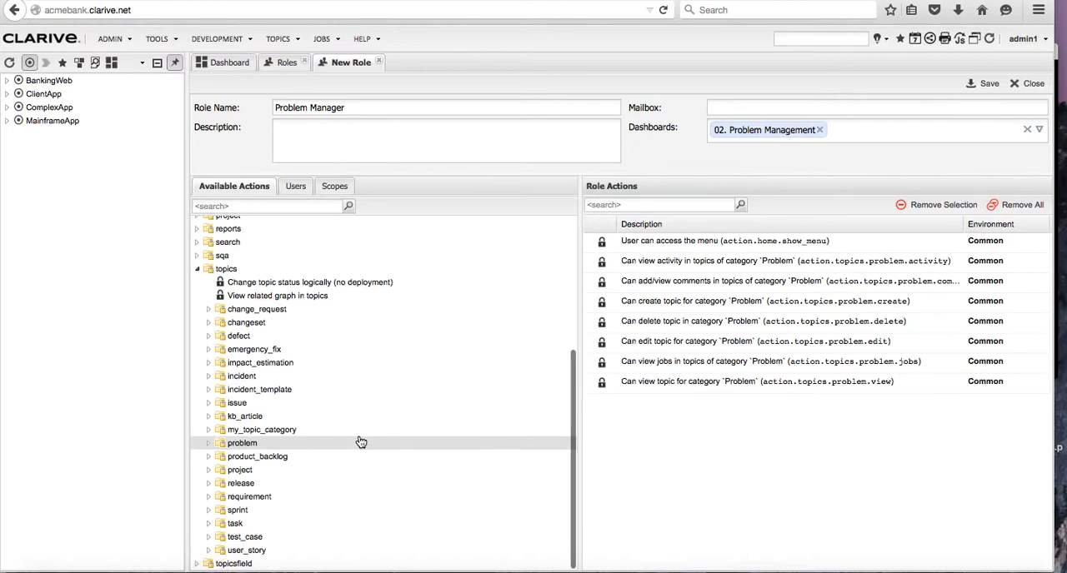
left_click(197, 268)
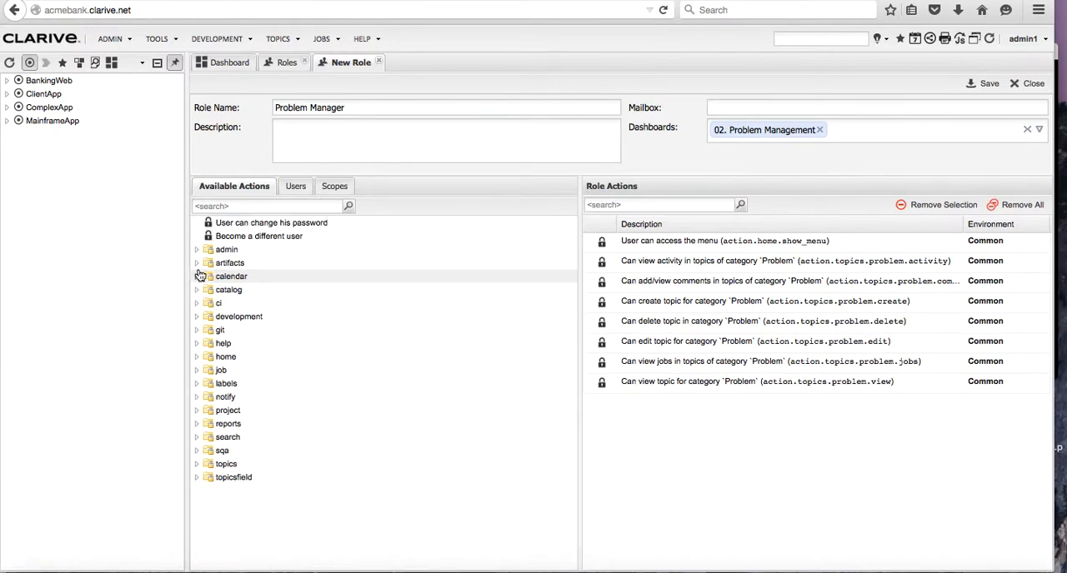
Grant the role the topicsfield action "Can edit the field Owner in category Problem for the status Assigned".
left_click(198, 478)
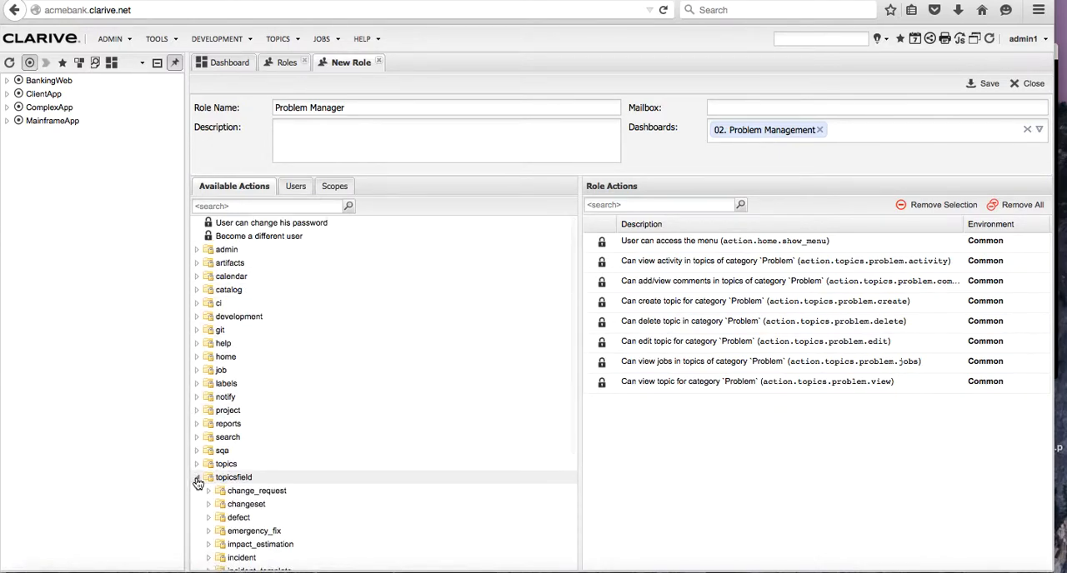
scroll(358, 529, "down", 1)
scroll(360, 530, "down", 3)
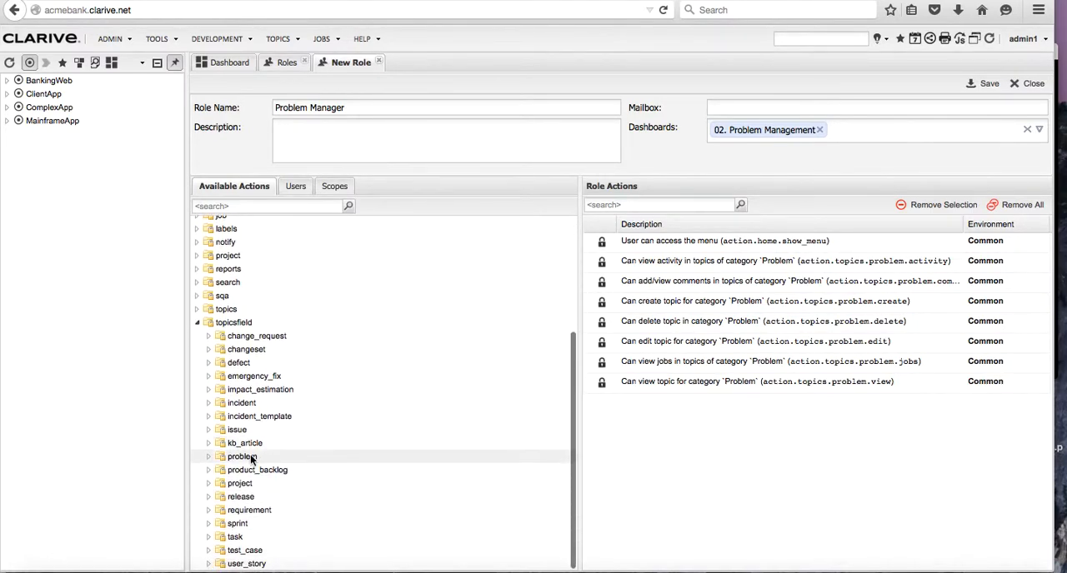
left_click(208, 458)
scroll(406, 504, "down", 2)
scroll(406, 504, "down", 4)
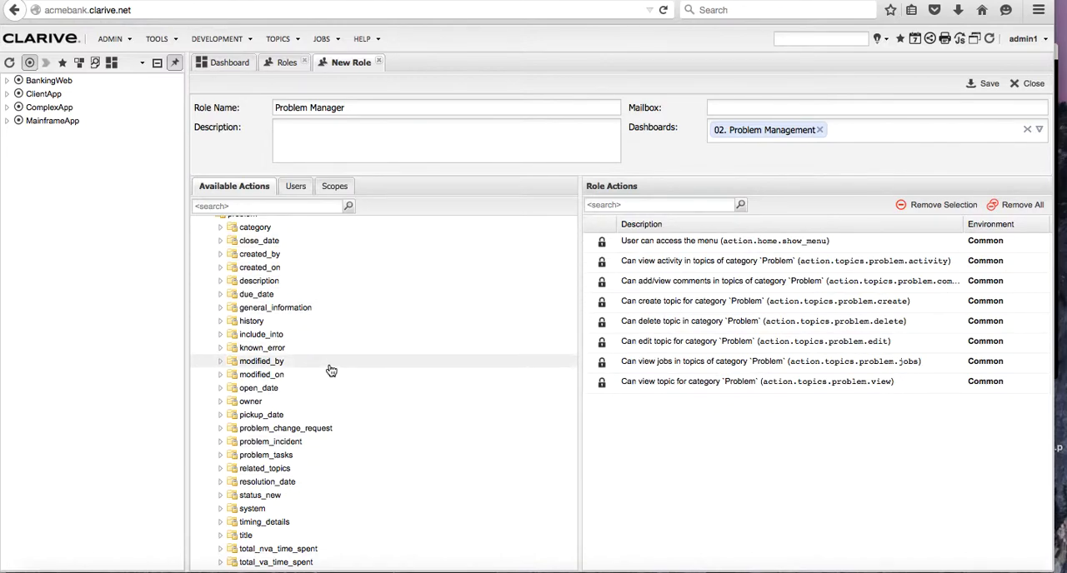
left_click(221, 402)
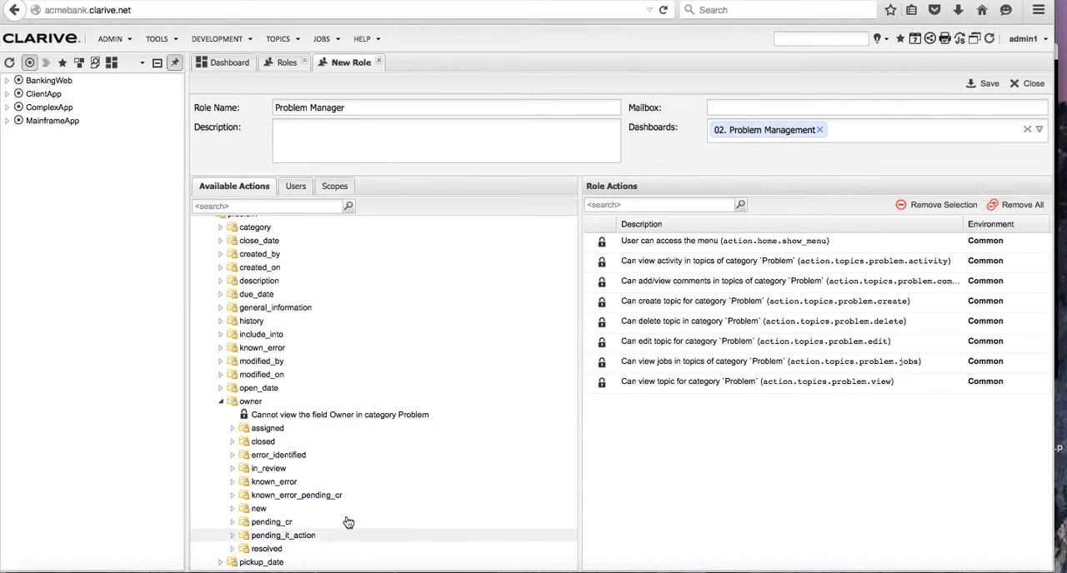
left_click(234, 428)
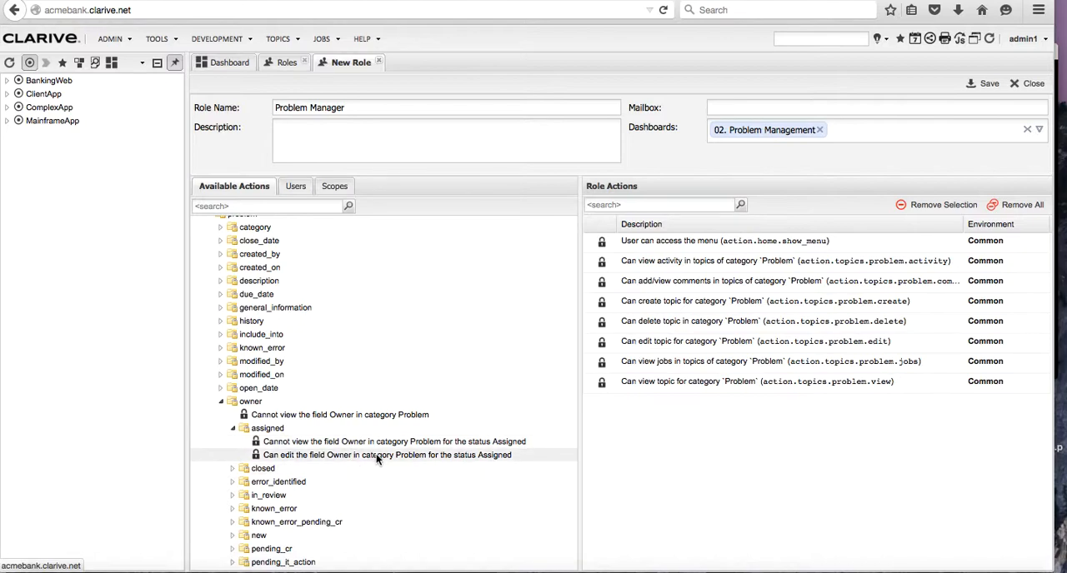
left_click_drag(375, 455, 636, 422)
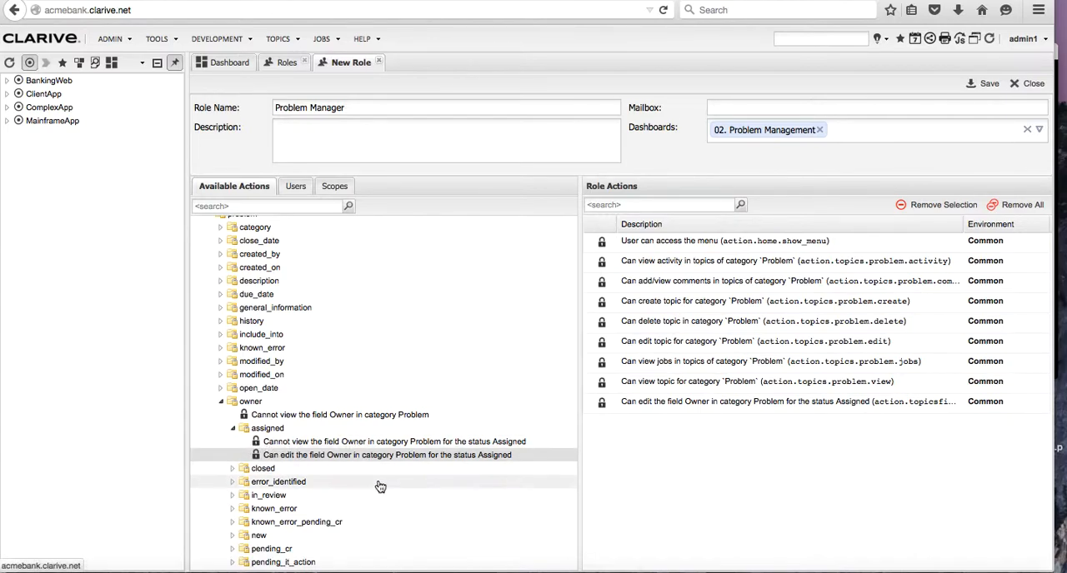
Save the Problem Manager role and close its form to return to the roles list.
scroll(392, 494, "down", 3)
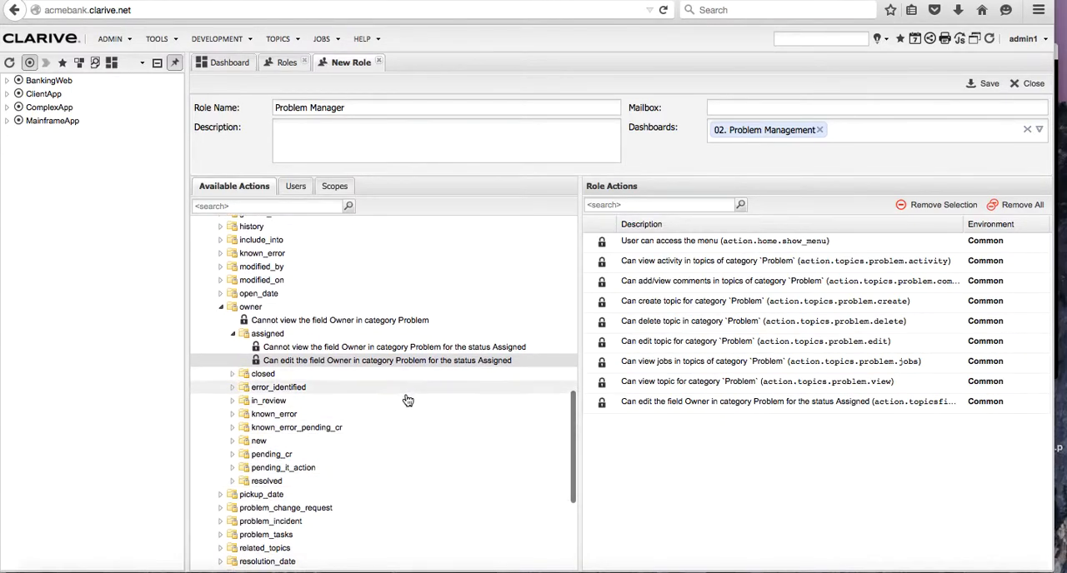
scroll(425, 298, "up", 4)
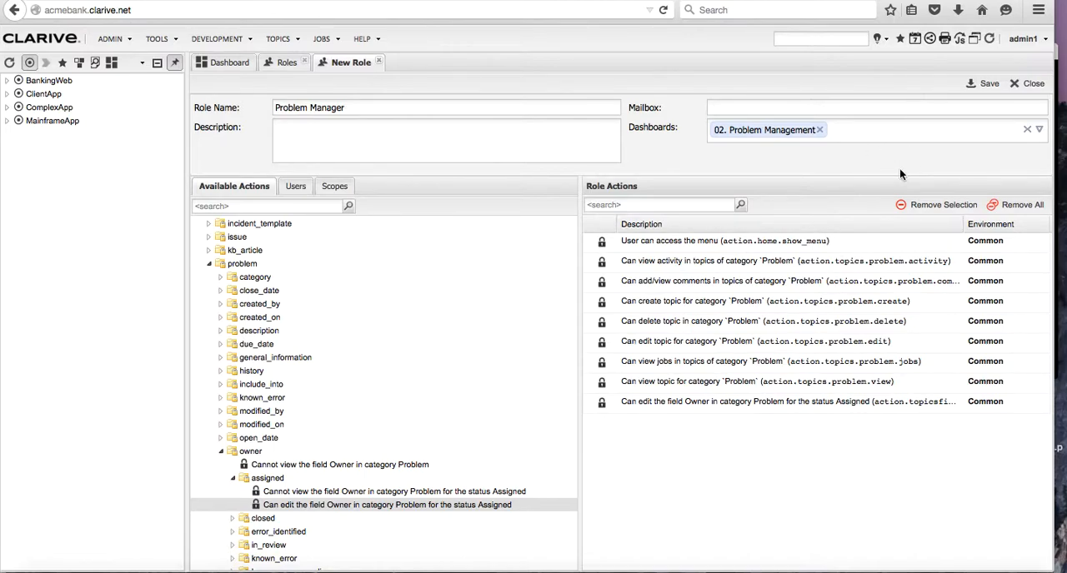
left_click(988, 84)
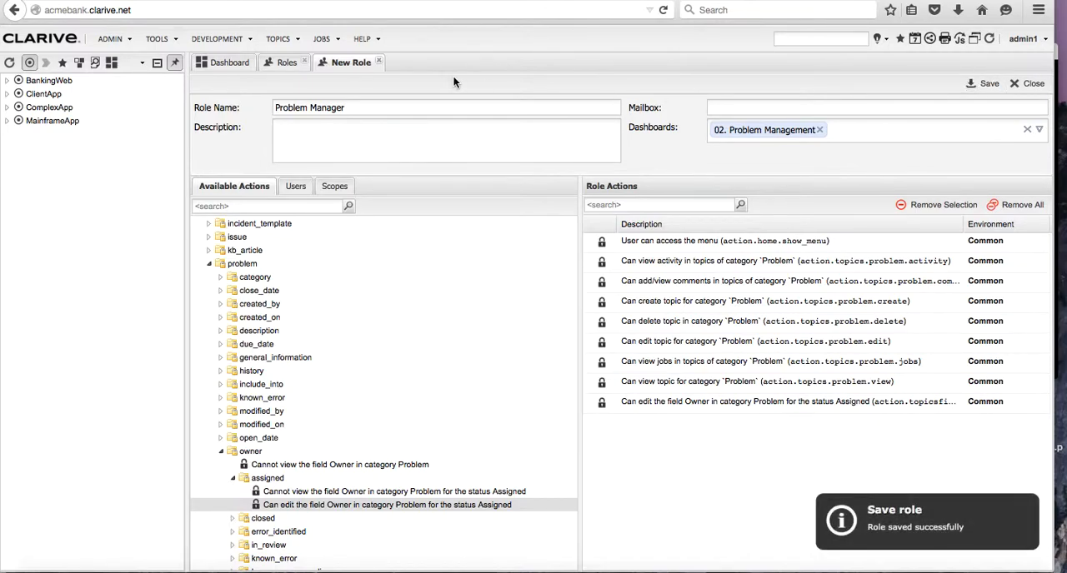
left_click(378, 61)
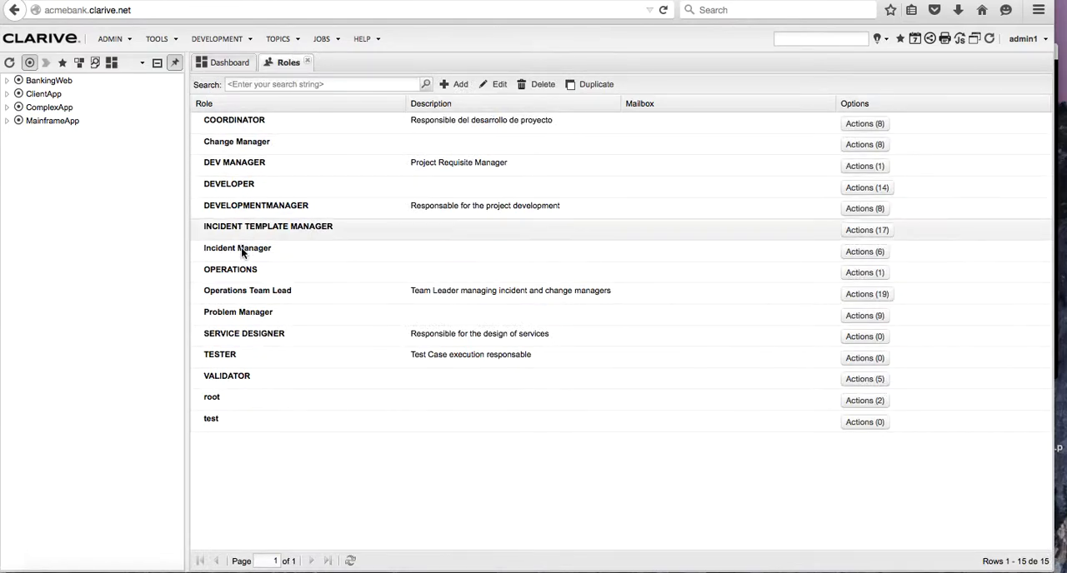